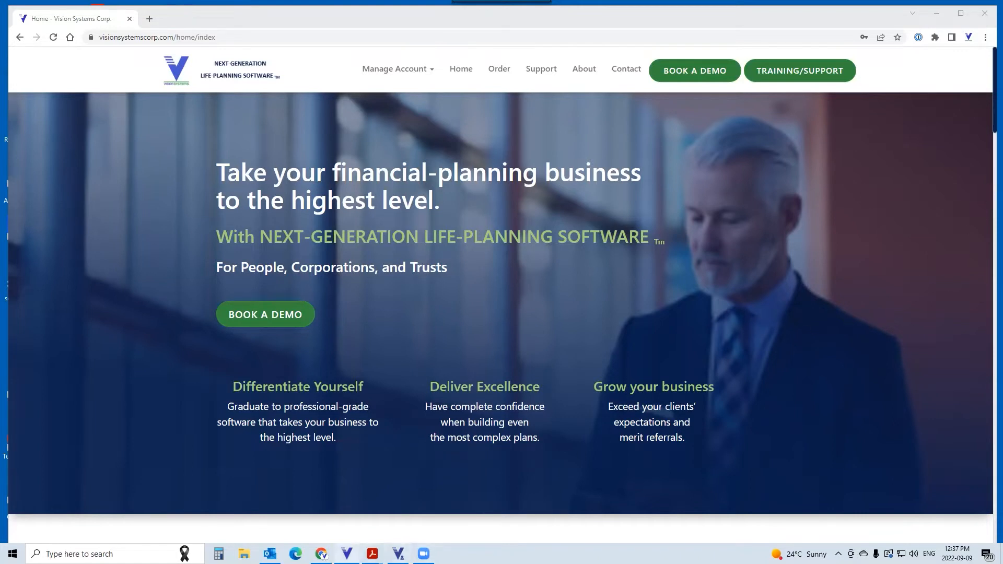
Bring up the Financial Attitudes Demo and review Bill's answers to all attitude statements.
{"action": "left_click", "coordinate": [346, 555]}
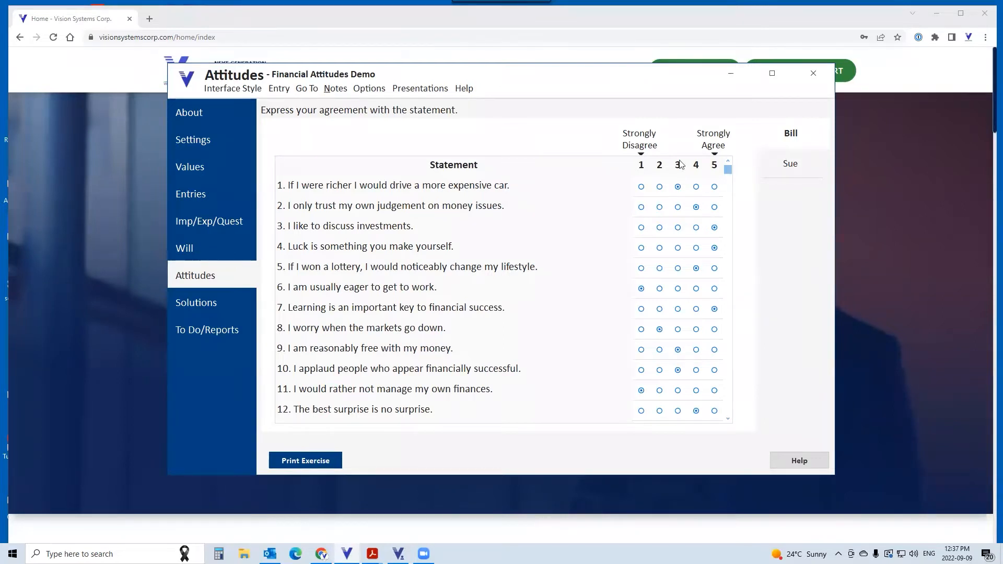
{"action": "left_click", "coordinate": [727, 412]}
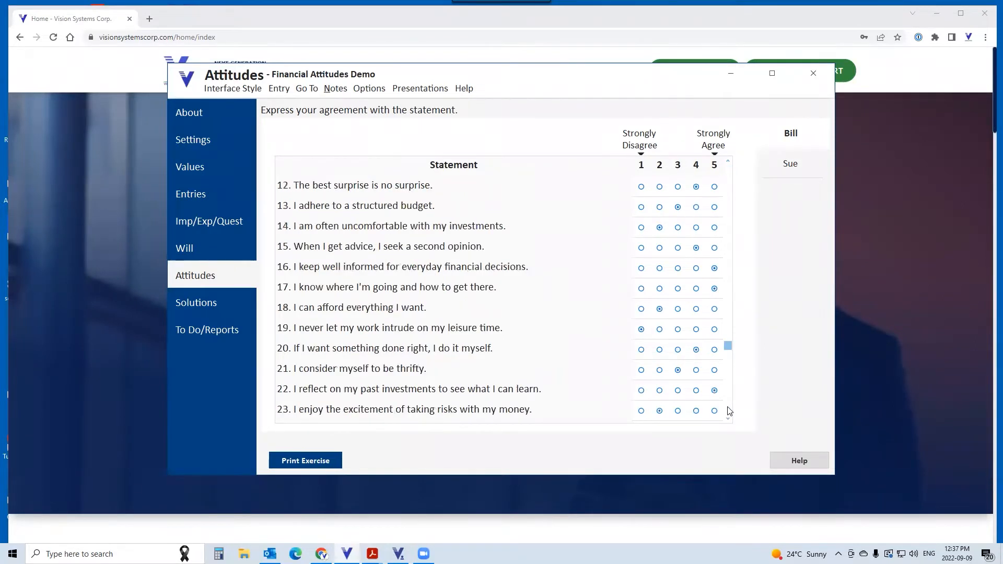
{"action": "left_click", "coordinate": [728, 412]}
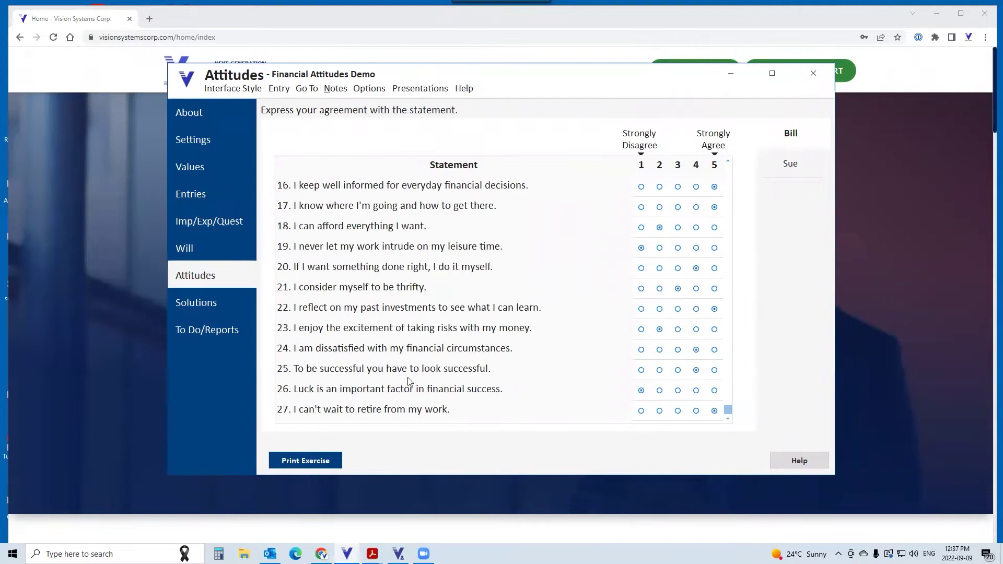
{"action": "left_click", "coordinate": [730, 179]}
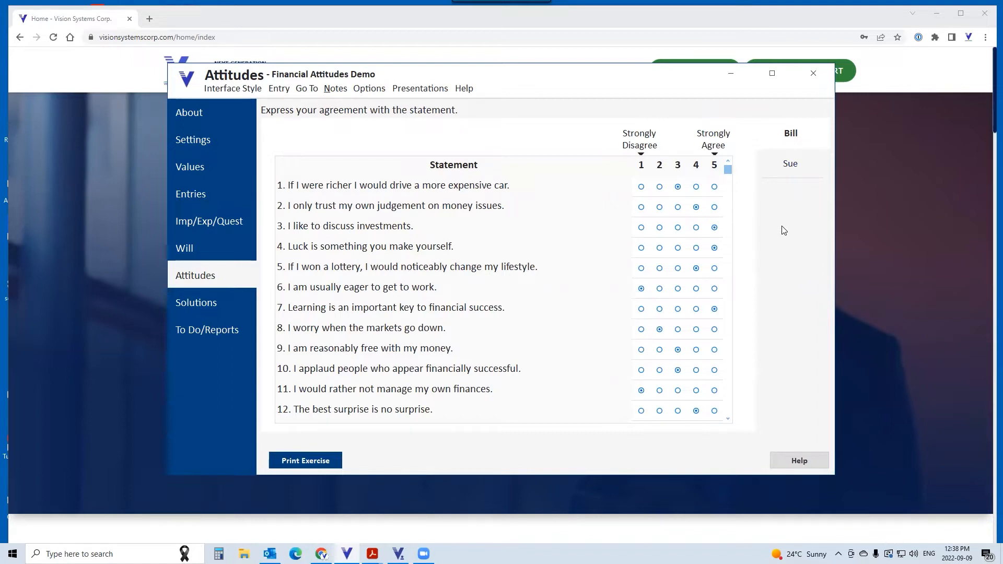
Show Bill's Tactics view in Solutions with his attitude scores as a table of average ranges.
{"action": "left_click", "coordinate": [206, 303]}
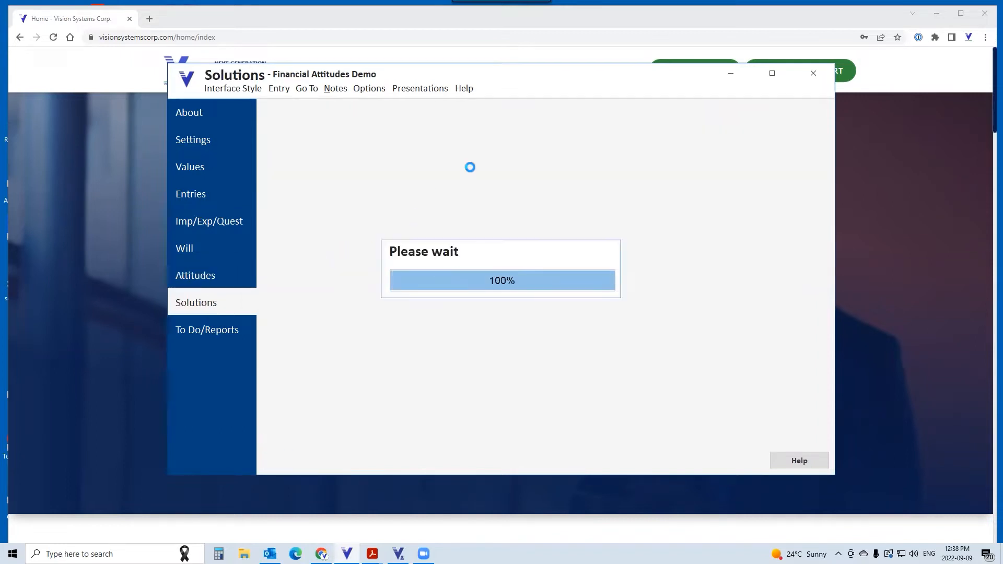
{"action": "left_click", "coordinate": [450, 117]}
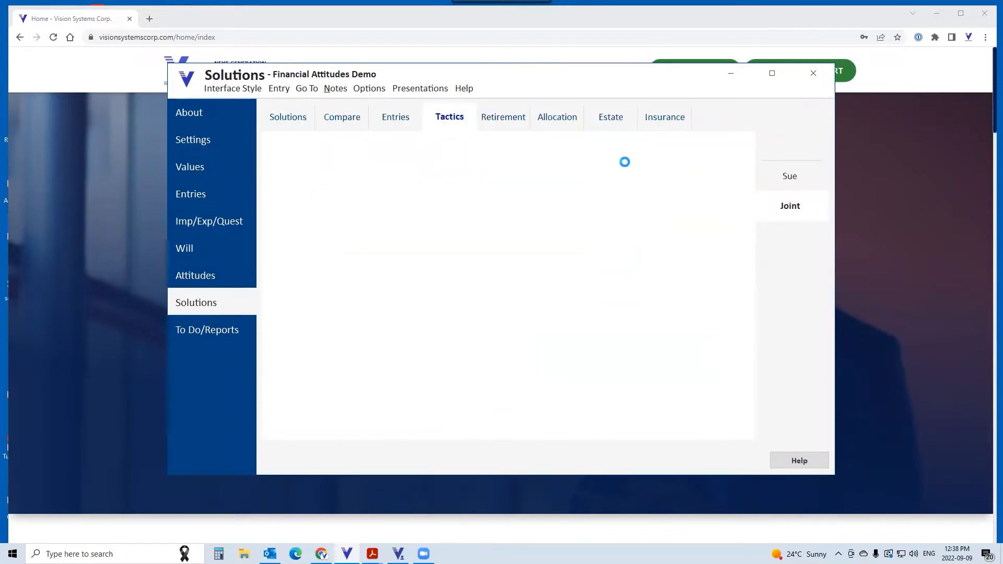
{"action": "left_click", "coordinate": [792, 148]}
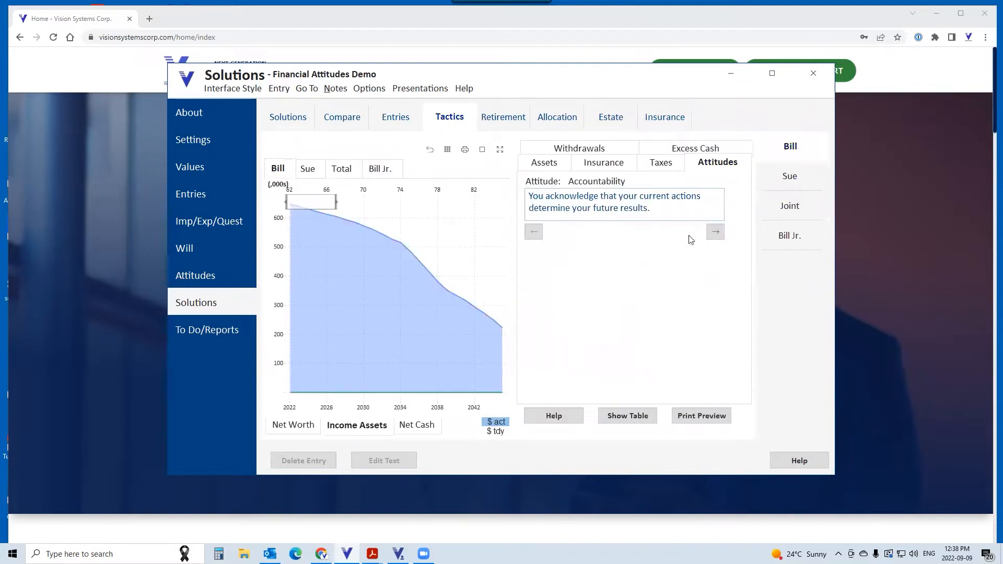
{"action": "left_click", "coordinate": [629, 416]}
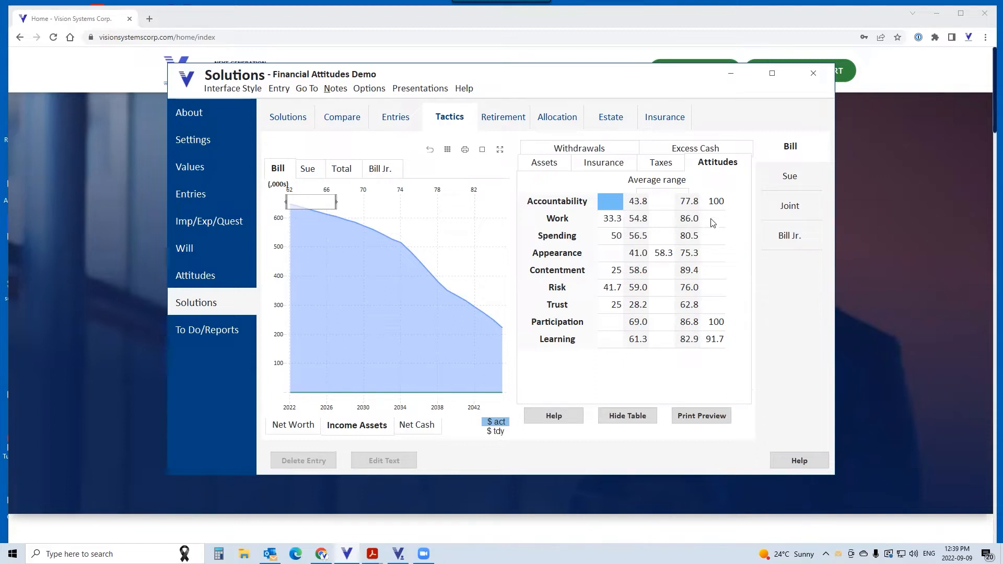
Mark Bill's Accountability result at 100, beyond the 43.8–77.8 average range.
{"action": "left_click", "coordinate": [665, 202]}
{"action": "left_click", "coordinate": [716, 202]}
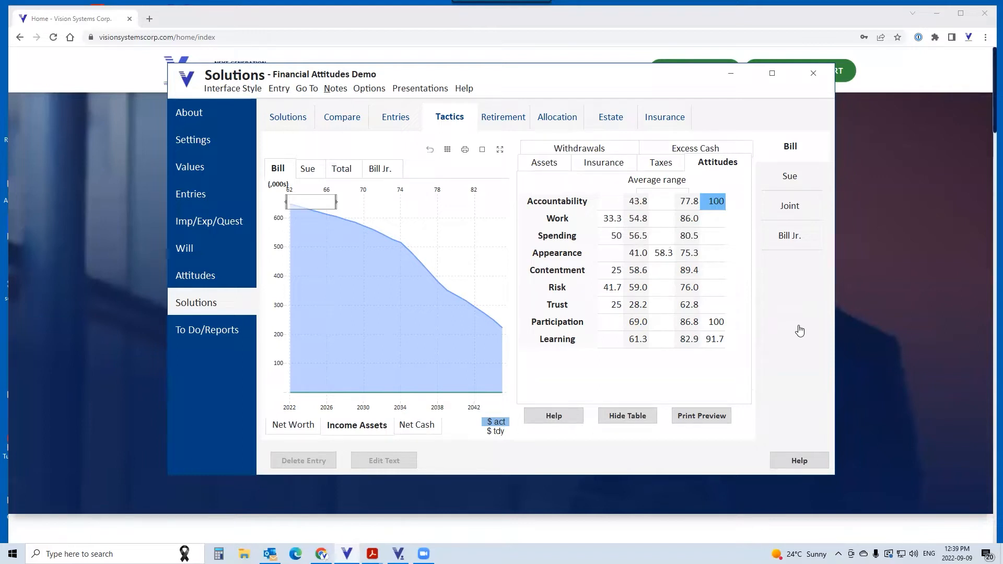
Chart the combined total income assets for both partners.
{"action": "left_click", "coordinate": [342, 169]}
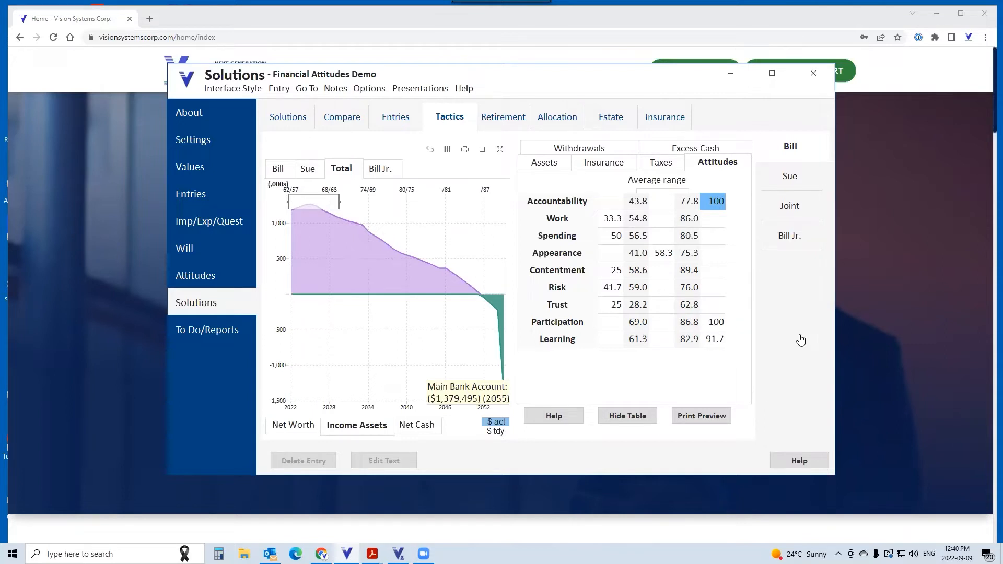
{"action": "mouse_move", "coordinate": [373, 554]}
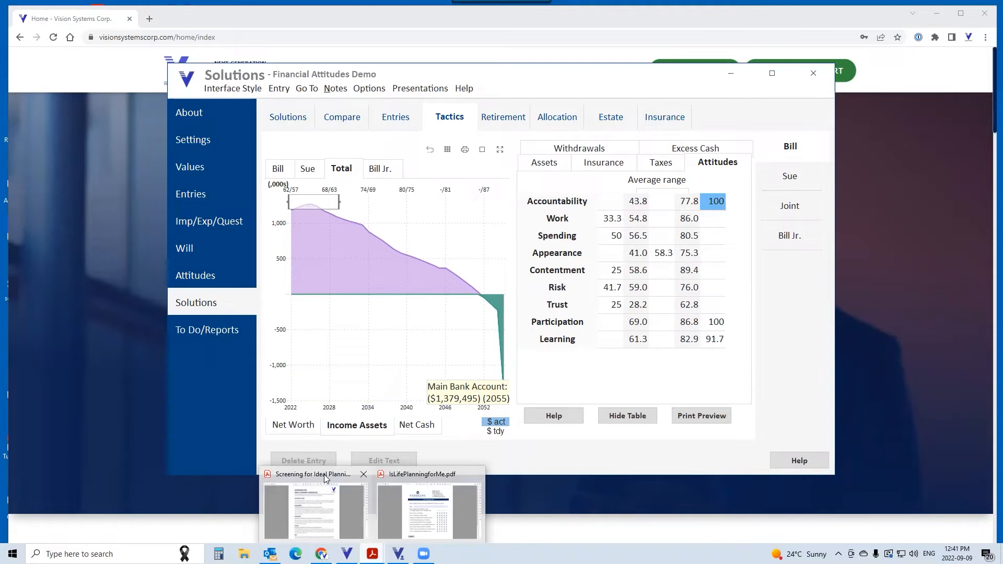
Hide the planning window and read the Screening for Ideal Planning Candidates PDF.
{"action": "left_click", "coordinate": [733, 78]}
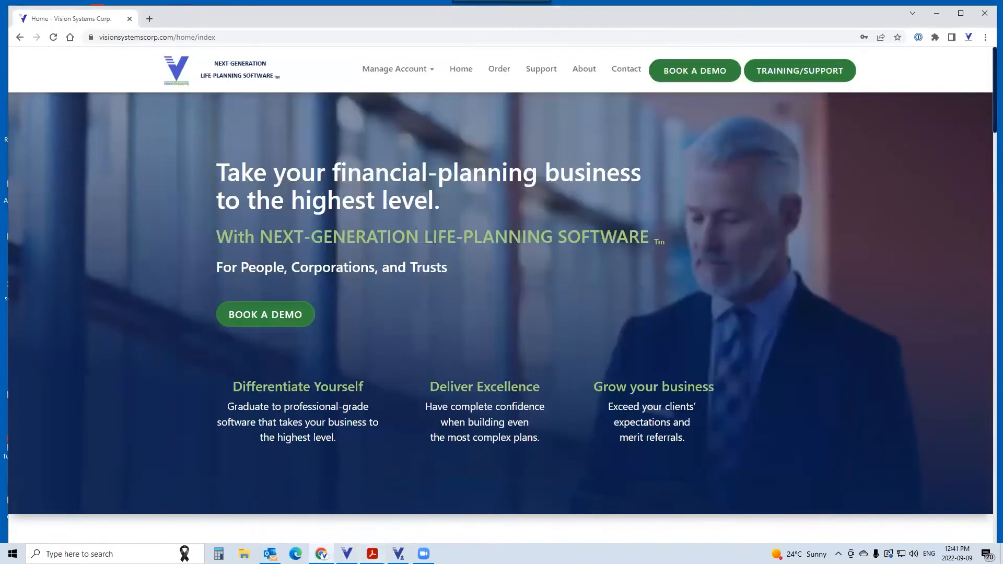
{"action": "left_click", "coordinate": [316, 502]}
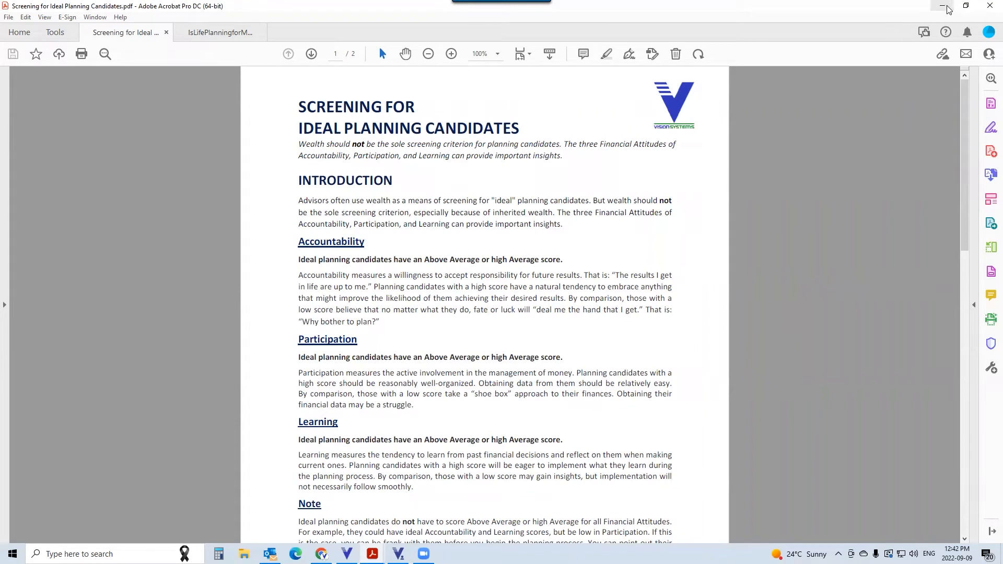
{"action": "key", "text": "super+d"}
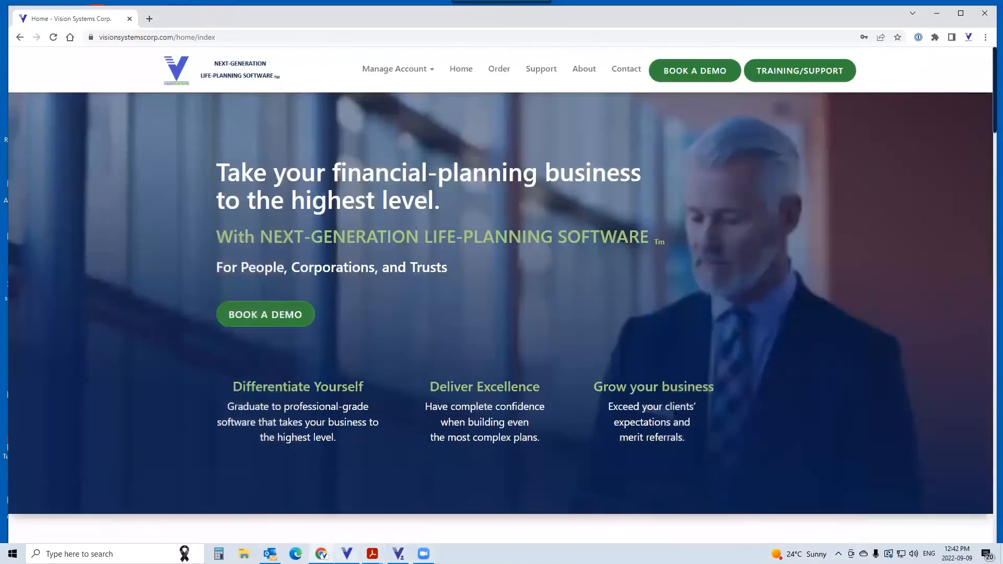
{"action": "left_click", "coordinate": [414, 480]}
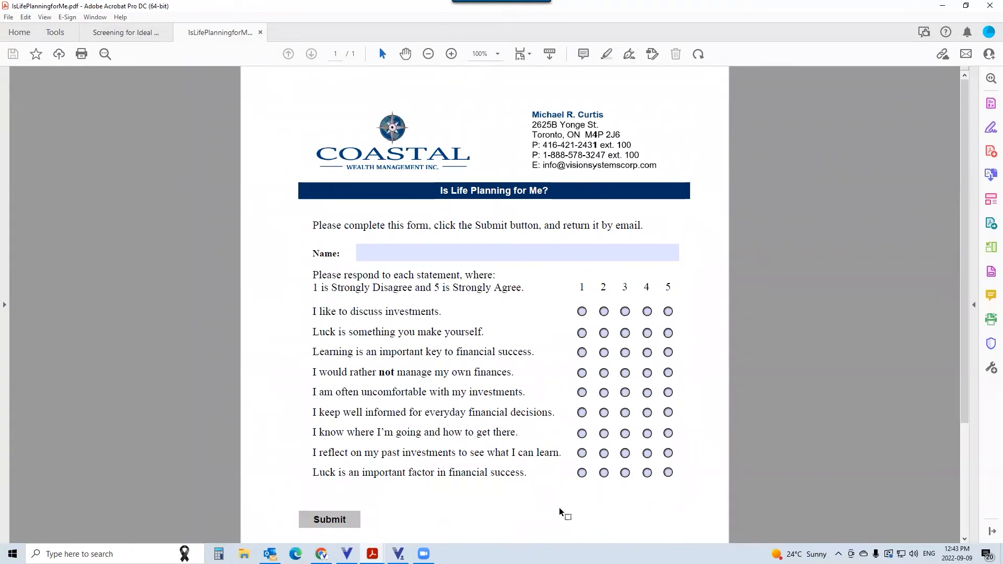
{"action": "left_click", "coordinate": [337, 520]}
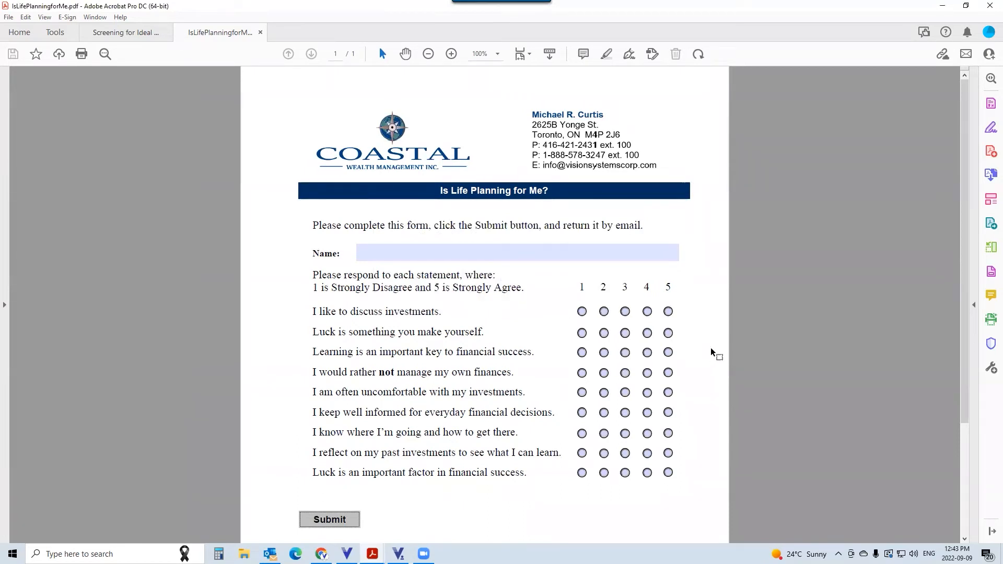
{"action": "left_click", "coordinate": [948, 10]}
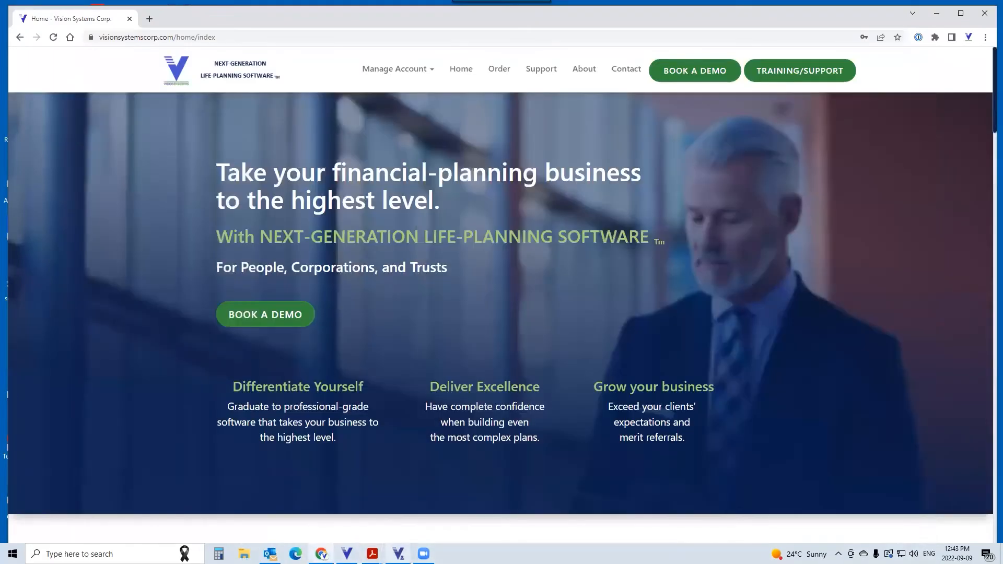
{"action": "left_click", "coordinate": [398, 554]}
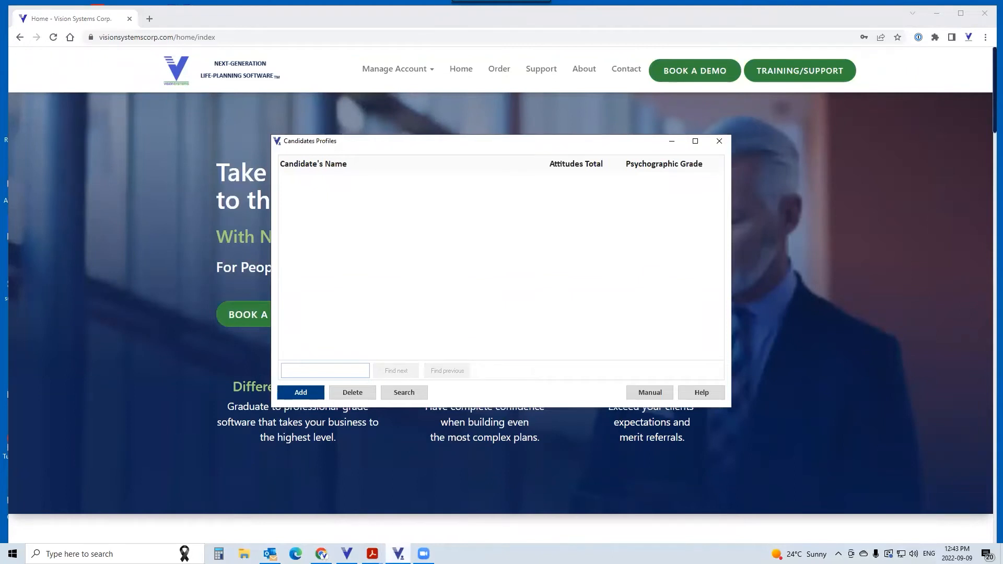
{"action": "left_click", "coordinate": [301, 392]}
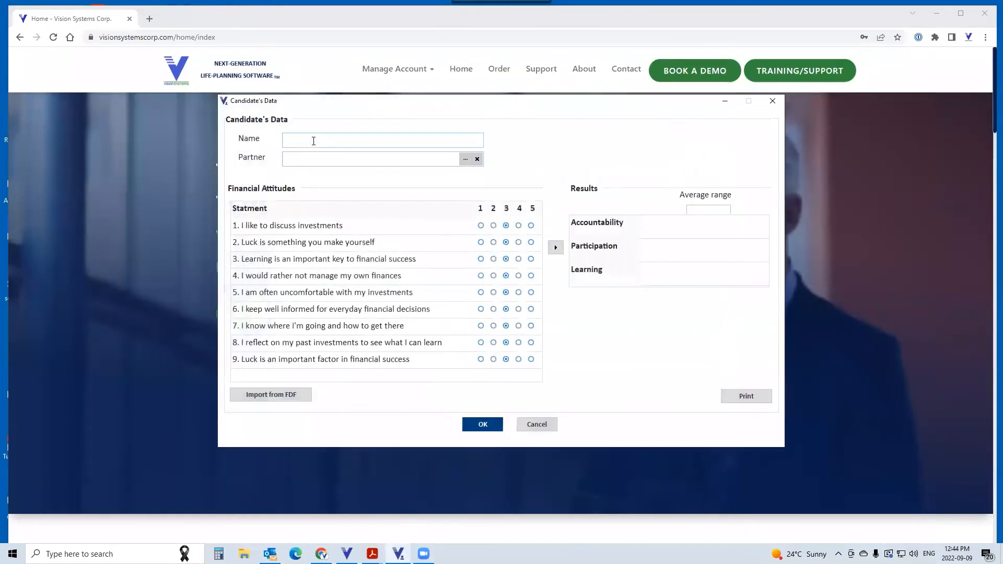
{"action": "type", "text": "Bill Sm"}
{"action": "type", "text": "ith"}
{"action": "left_click", "coordinate": [261, 398]}
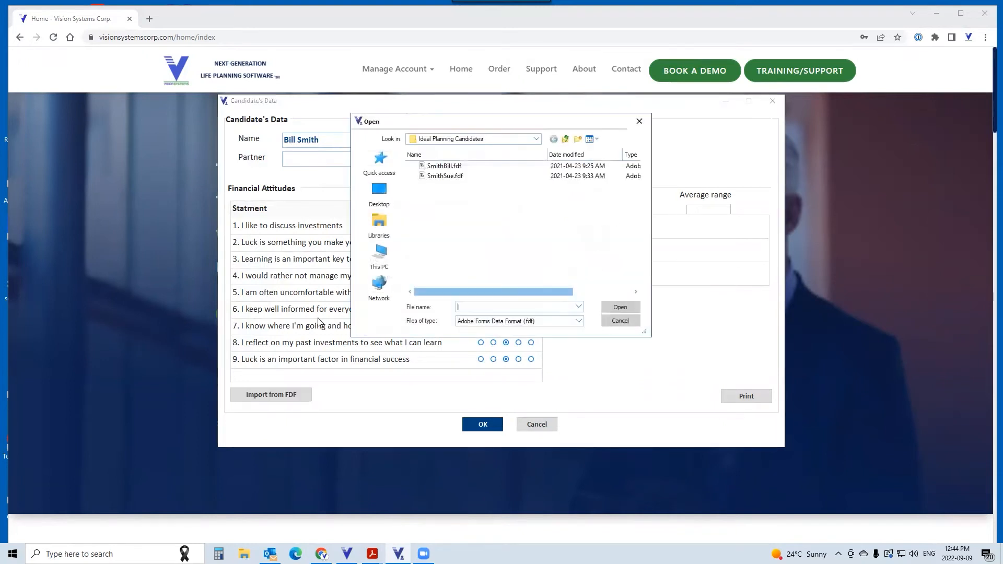
{"action": "left_click", "coordinate": [438, 167]}
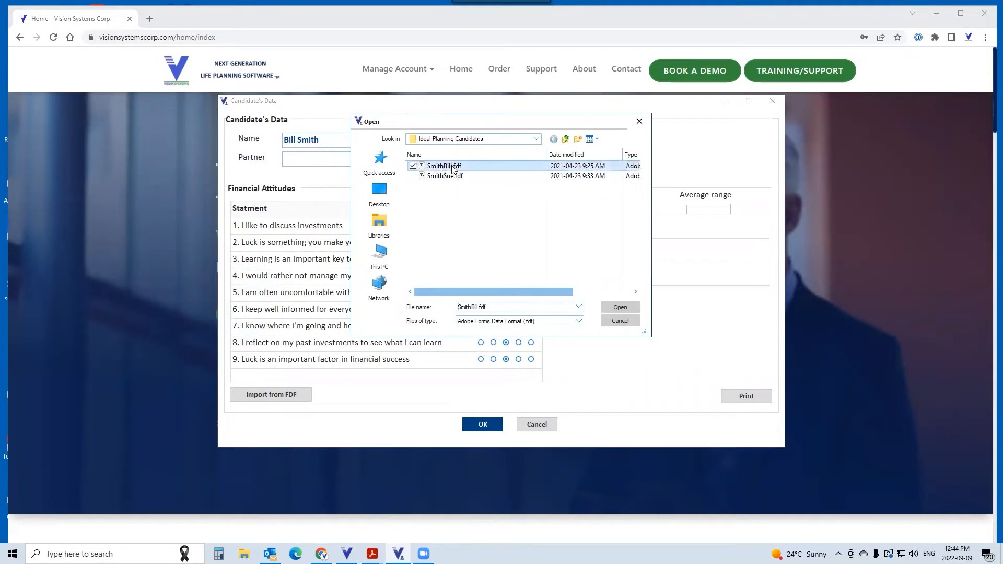
{"action": "left_click", "coordinate": [619, 308]}
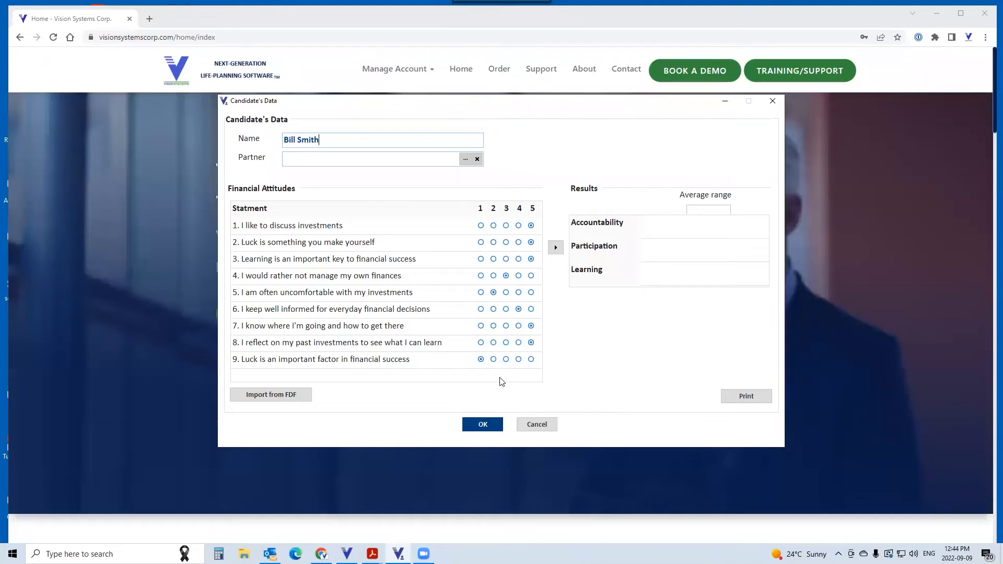
{"action": "left_click", "coordinate": [556, 249]}
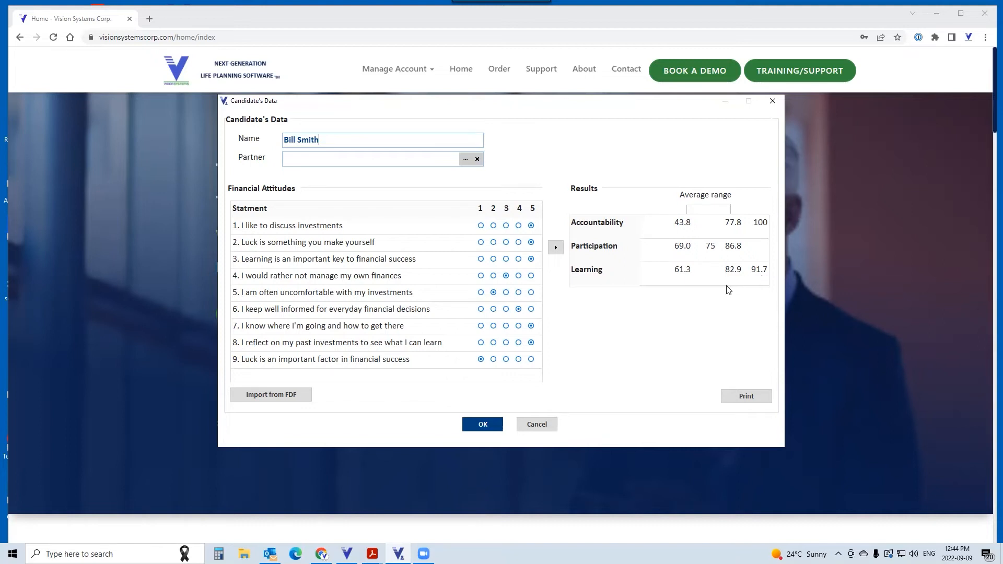
{"action": "left_click", "coordinate": [483, 424]}
Start a new candidate record named Sue Smith.
{"action": "left_click", "coordinate": [301, 393]}
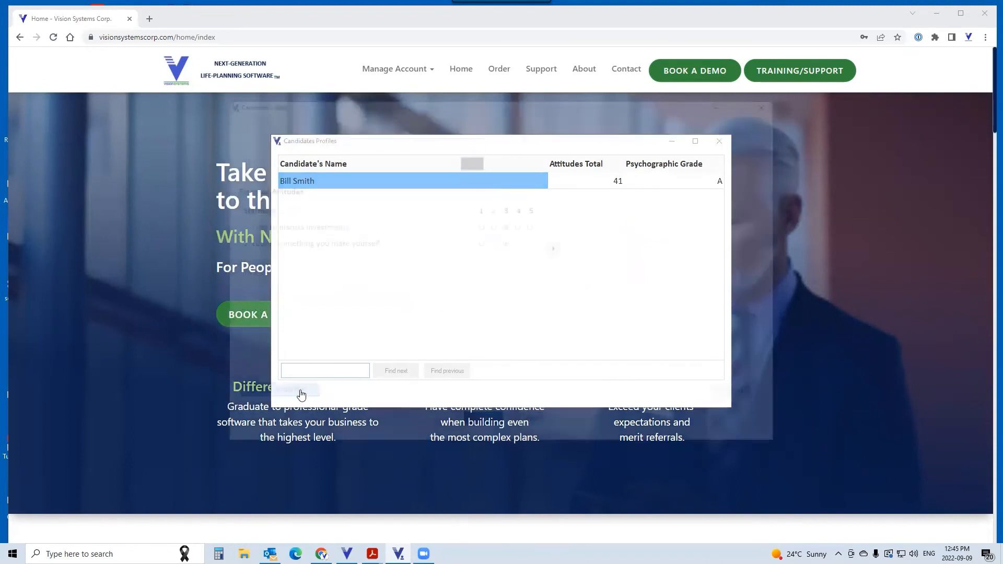
{"action": "type", "text": "Sue Smithy"}
{"action": "key", "text": "BackSpace"}
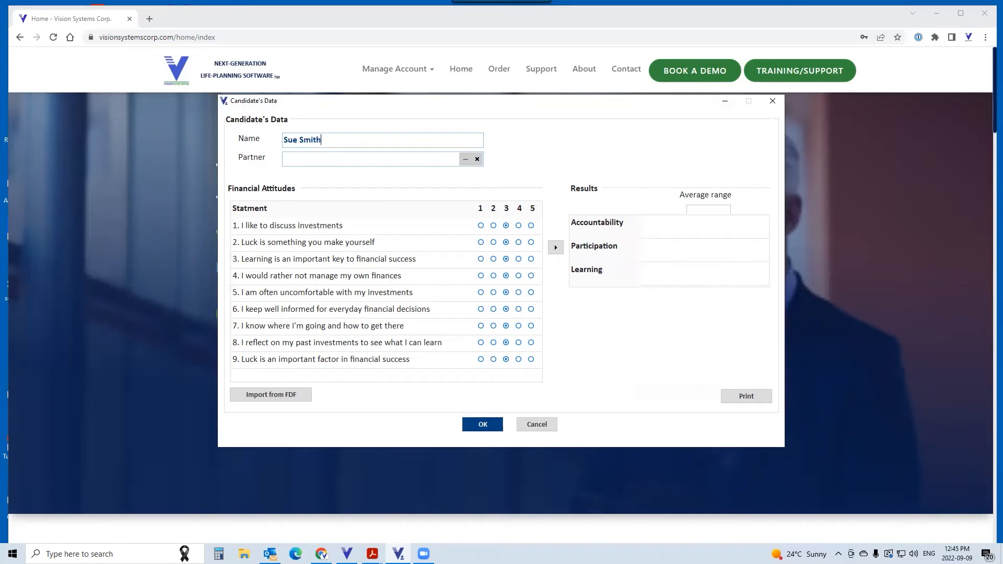
{"action": "left_click", "coordinate": [270, 395]}
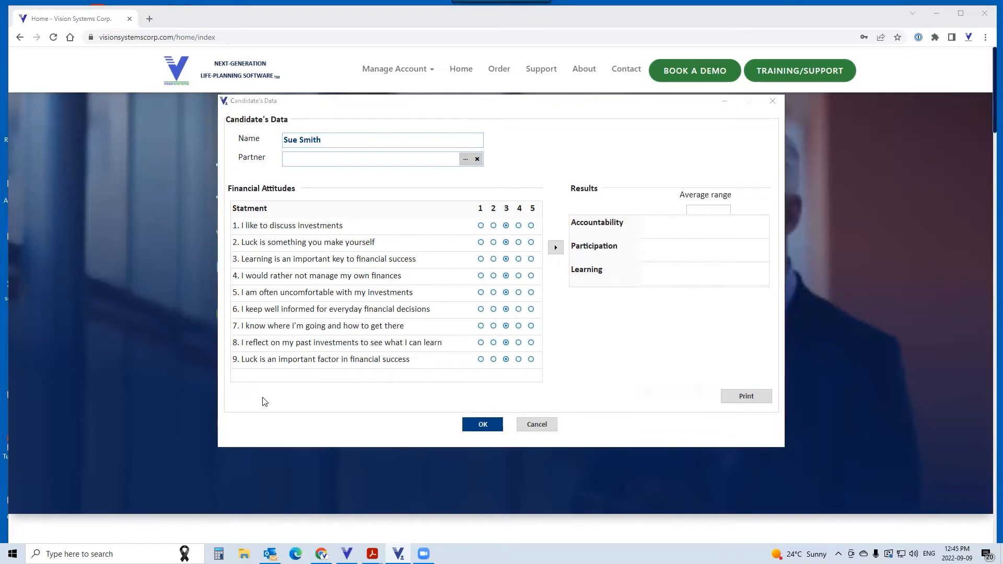
{"action": "left_click", "coordinate": [445, 176]}
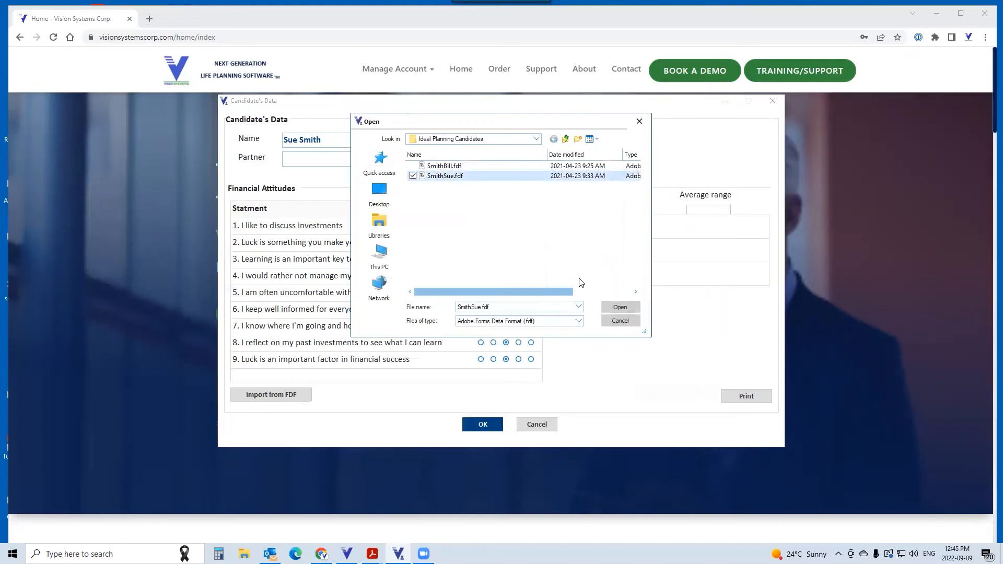
{"action": "left_click", "coordinate": [620, 307]}
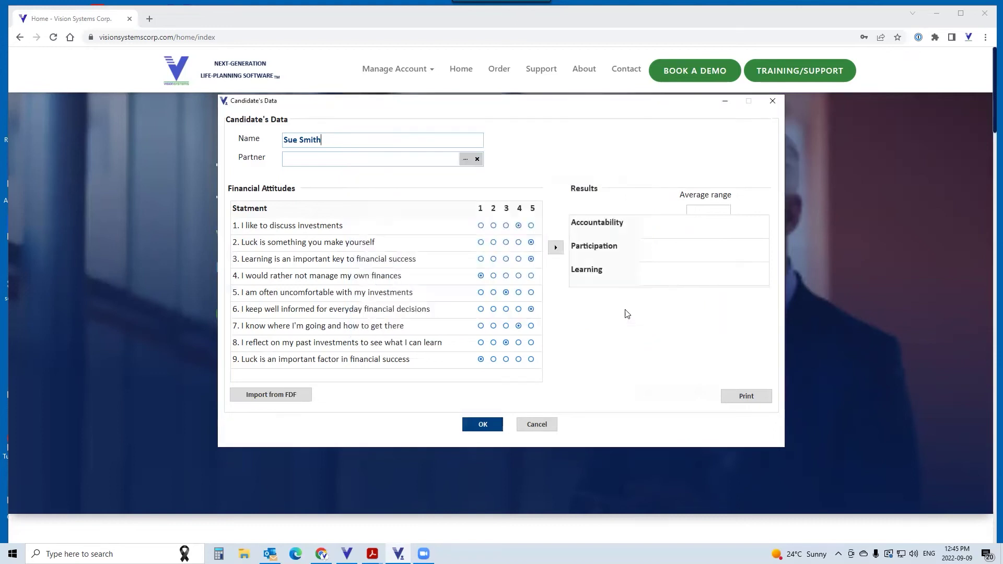
{"action": "left_click", "coordinate": [556, 248]}
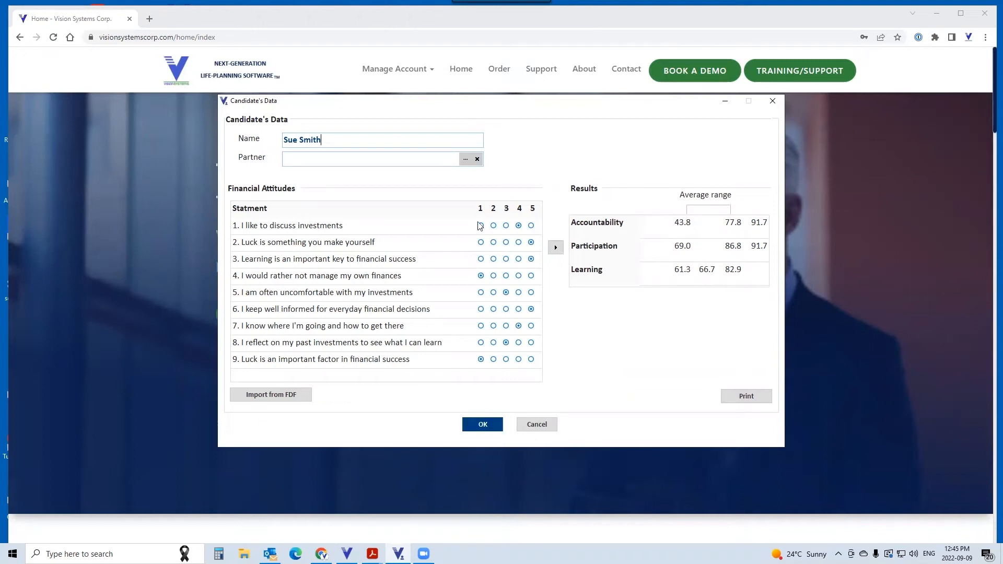
{"action": "left_click", "coordinate": [466, 162]}
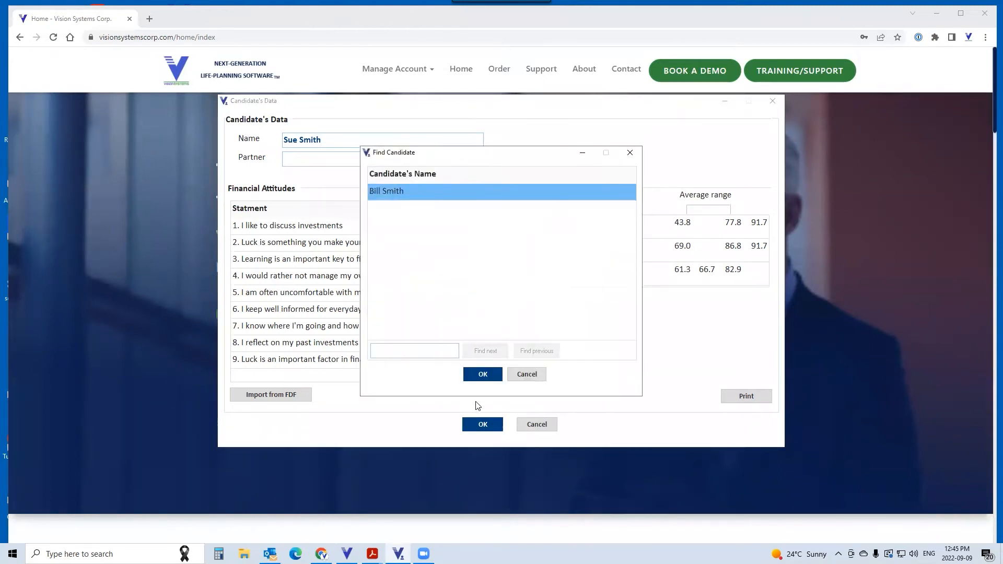
{"action": "left_click", "coordinate": [483, 374]}
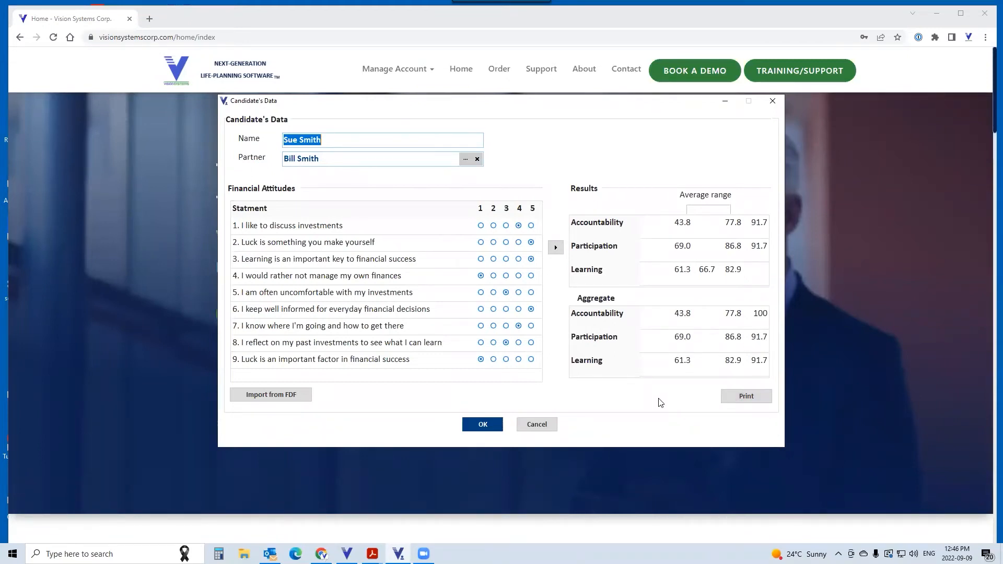
{"action": "left_click", "coordinate": [483, 425]}
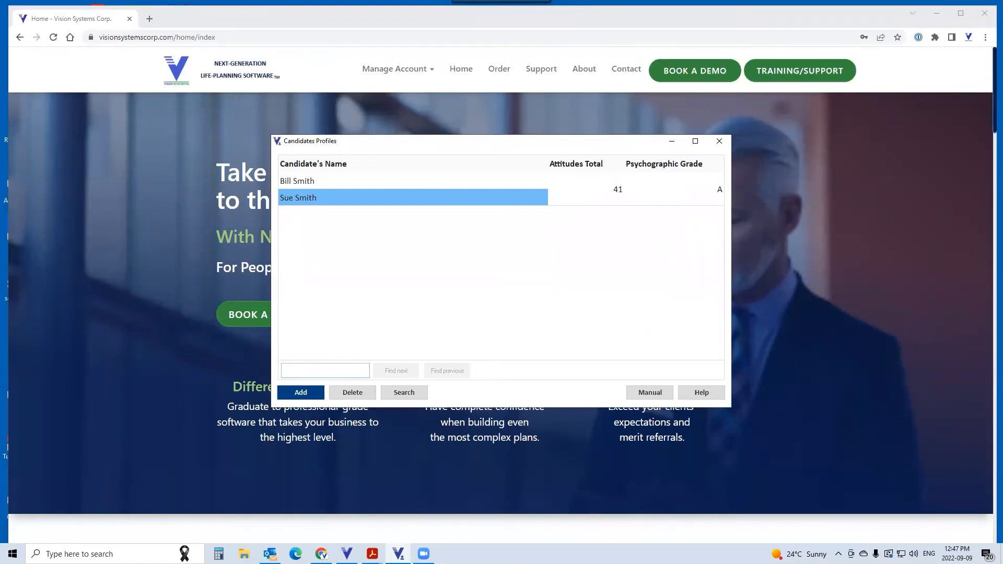
Close both open PDF forms in Acrobat, returning to the Candidates Profiles list with Bill and Sue Smith.
{"action": "left_click", "coordinate": [373, 555]}
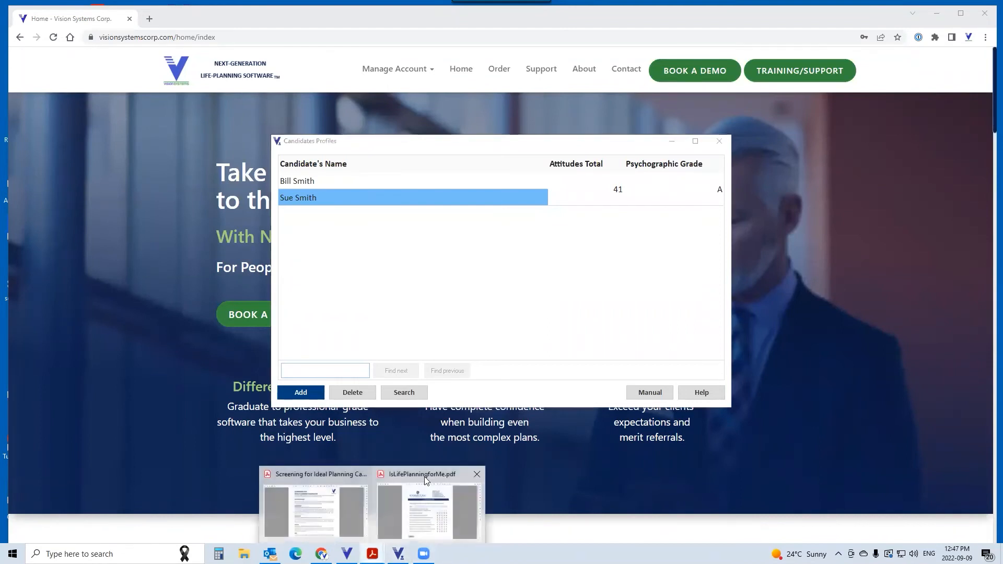
{"action": "left_click", "coordinate": [427, 495]}
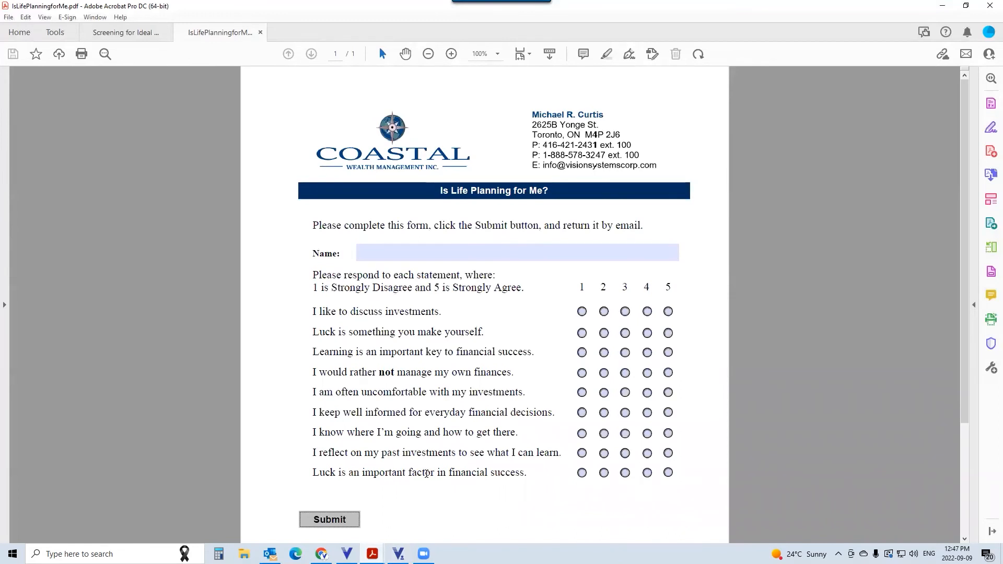
{"action": "left_click", "coordinate": [989, 7]}
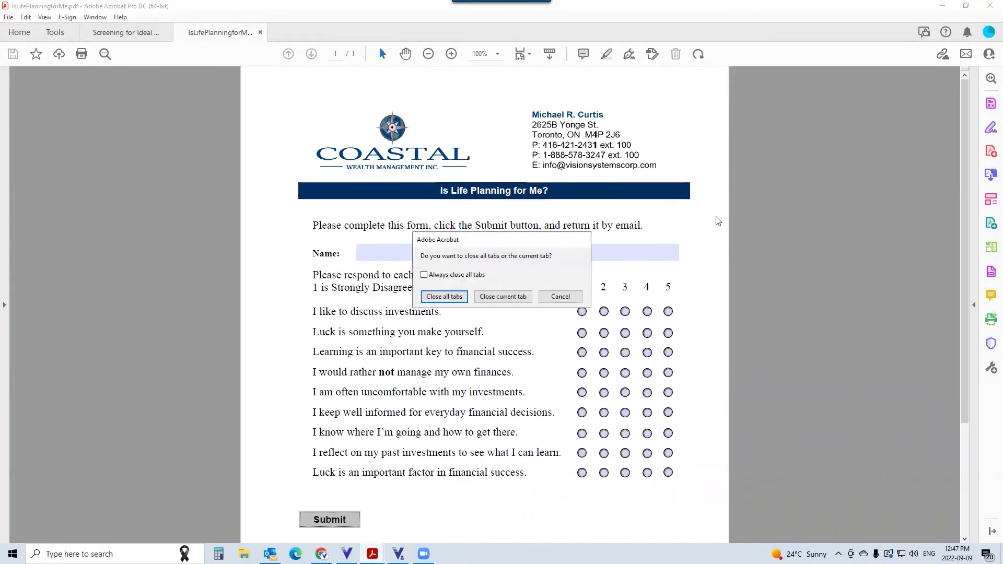
{"action": "left_click", "coordinate": [444, 297]}
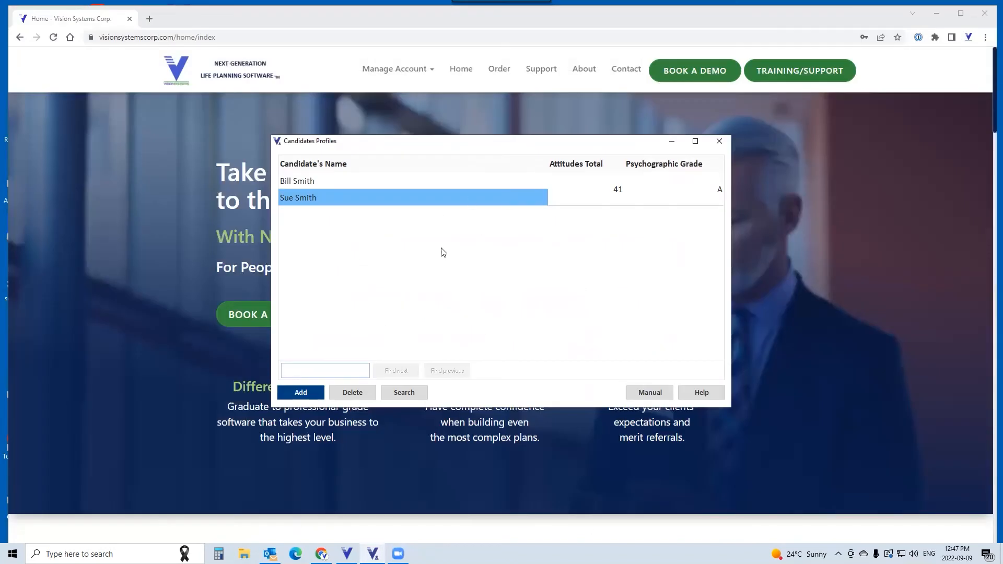